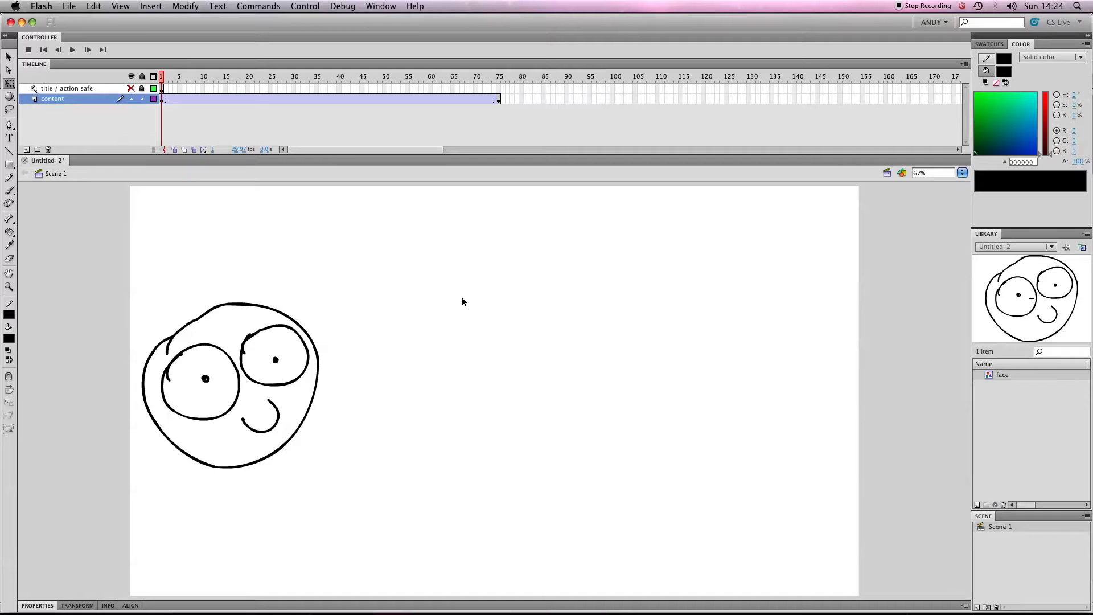
key(Return)
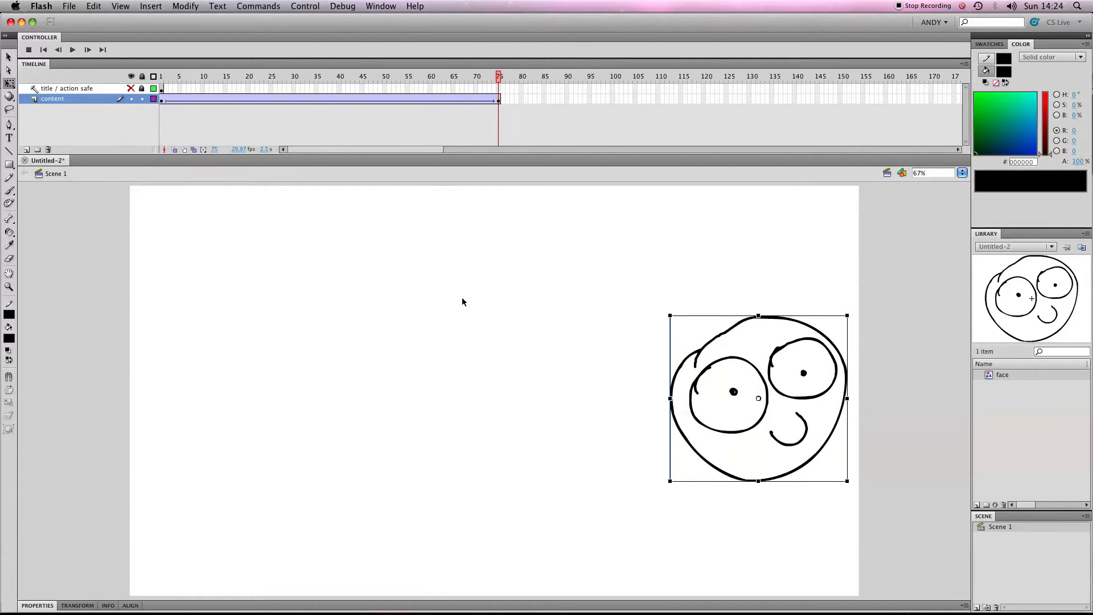
key(Return)
From frame 1 of the tween, enter the face symbol and select its whole drawing.
click(161, 101)
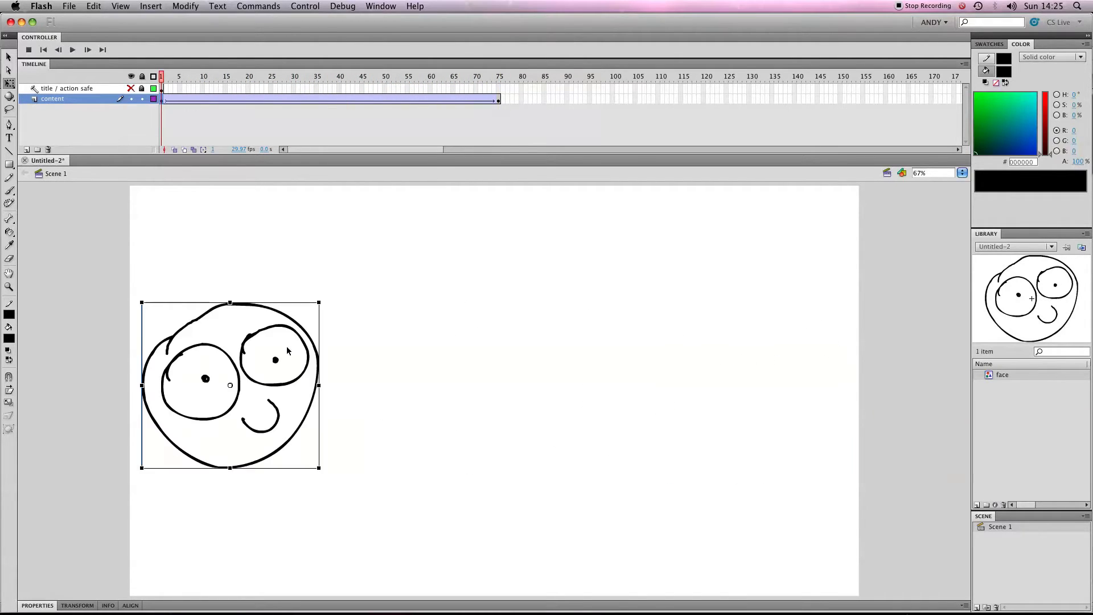
click(355, 369)
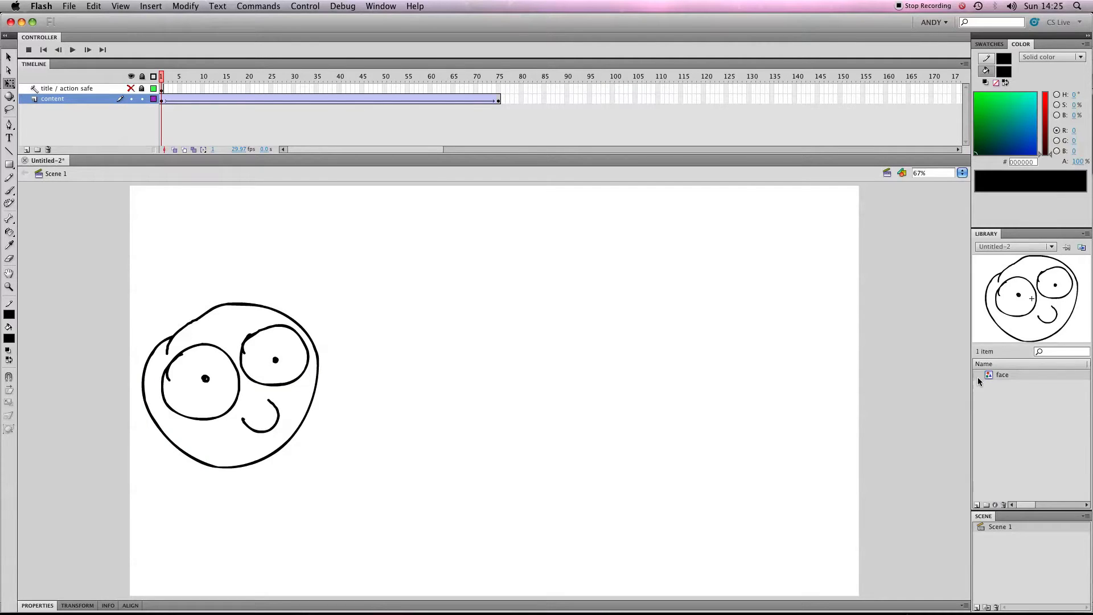
click(277, 361)
double_click(277, 361)
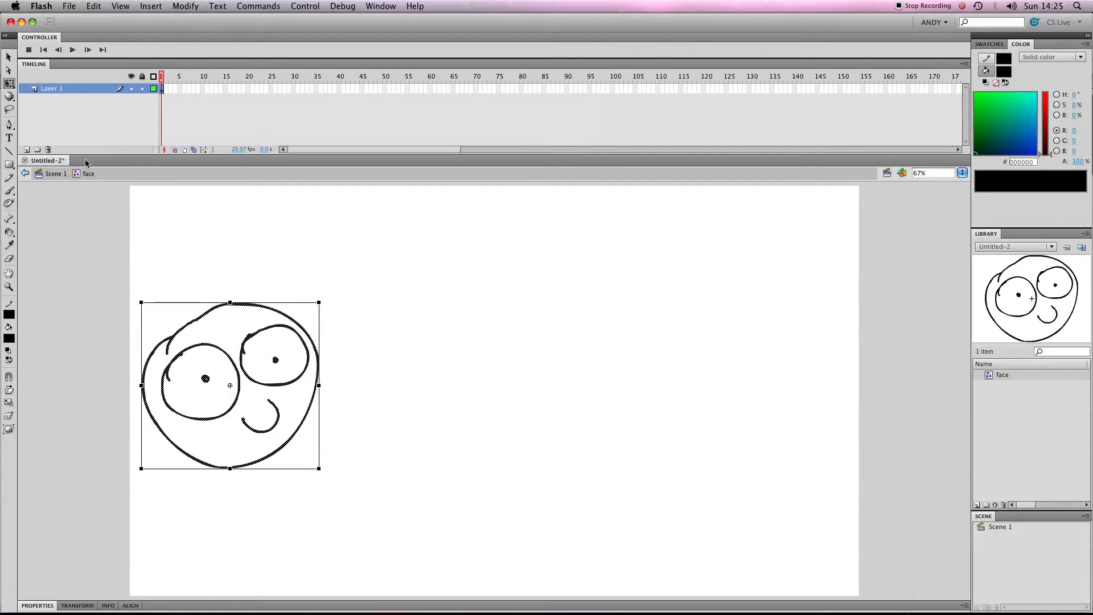
click(168, 100)
click(163, 89)
Return to the main scene and preview the face tween from frame 1.
click(55, 174)
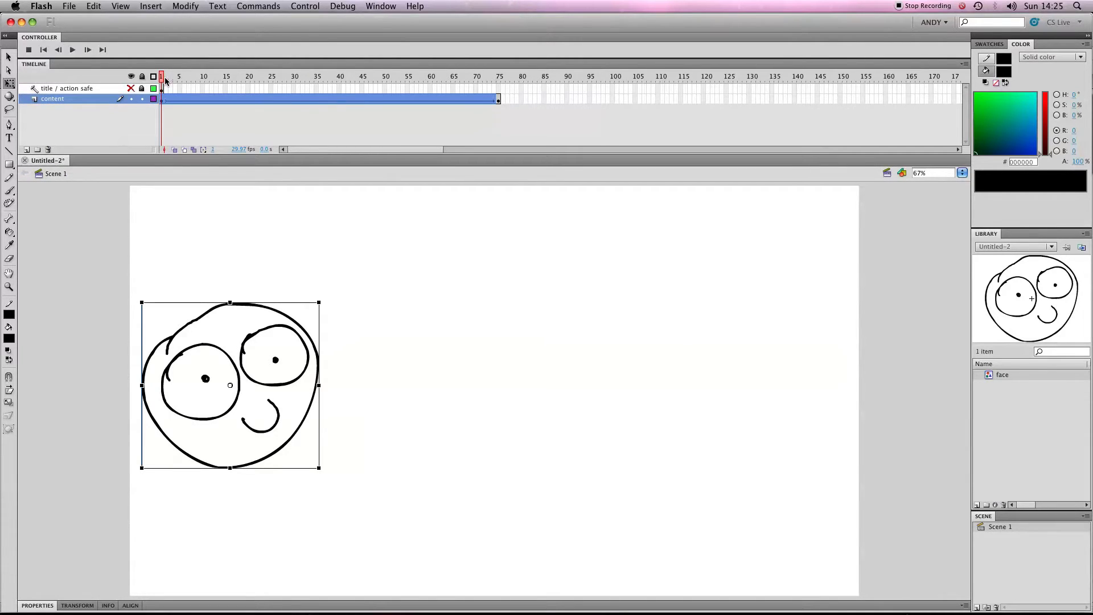
click(163, 78)
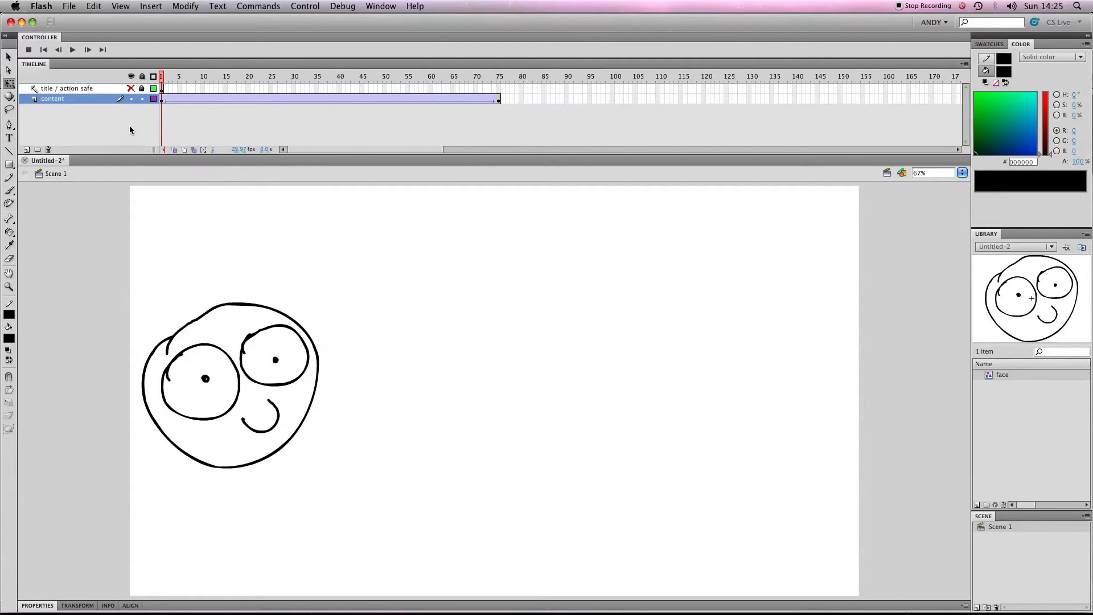
key(Return)
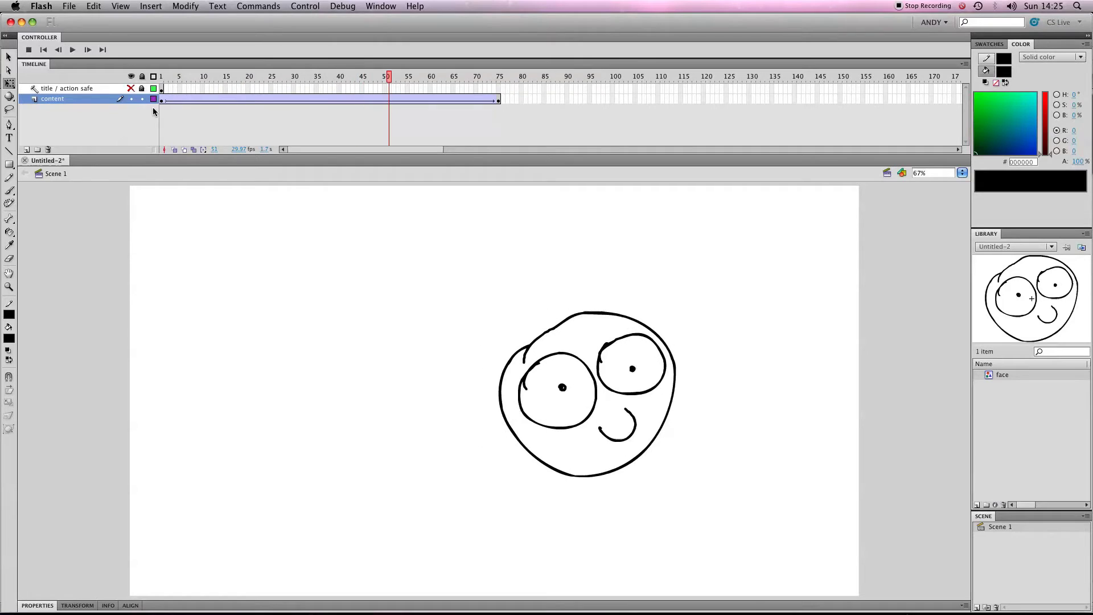
click(161, 101)
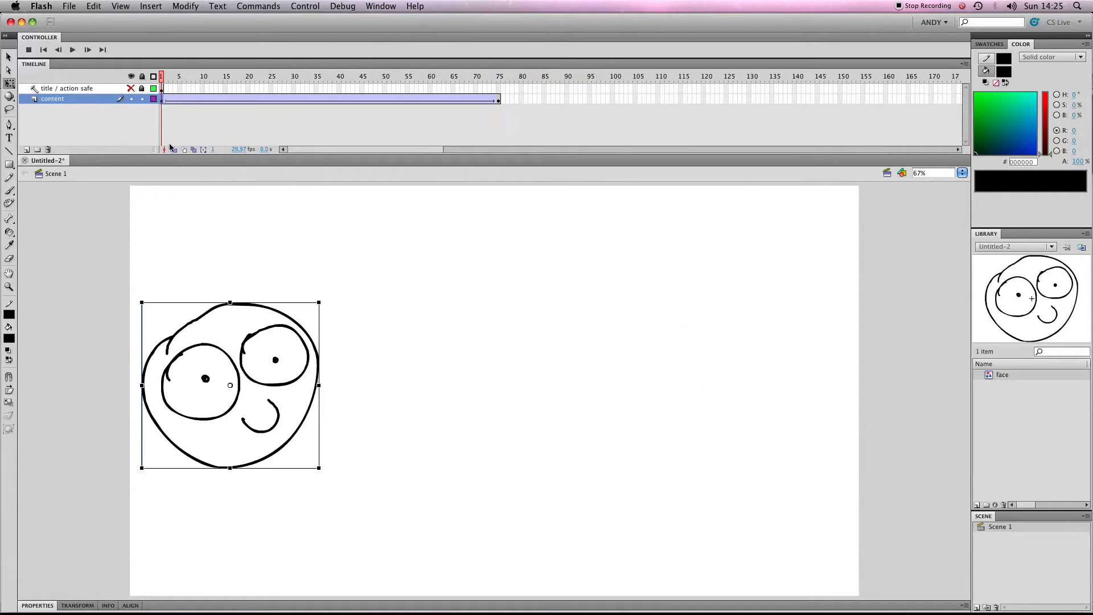
Re-enter the face symbol and select all its strokes on frame 1.
double_click(276, 361)
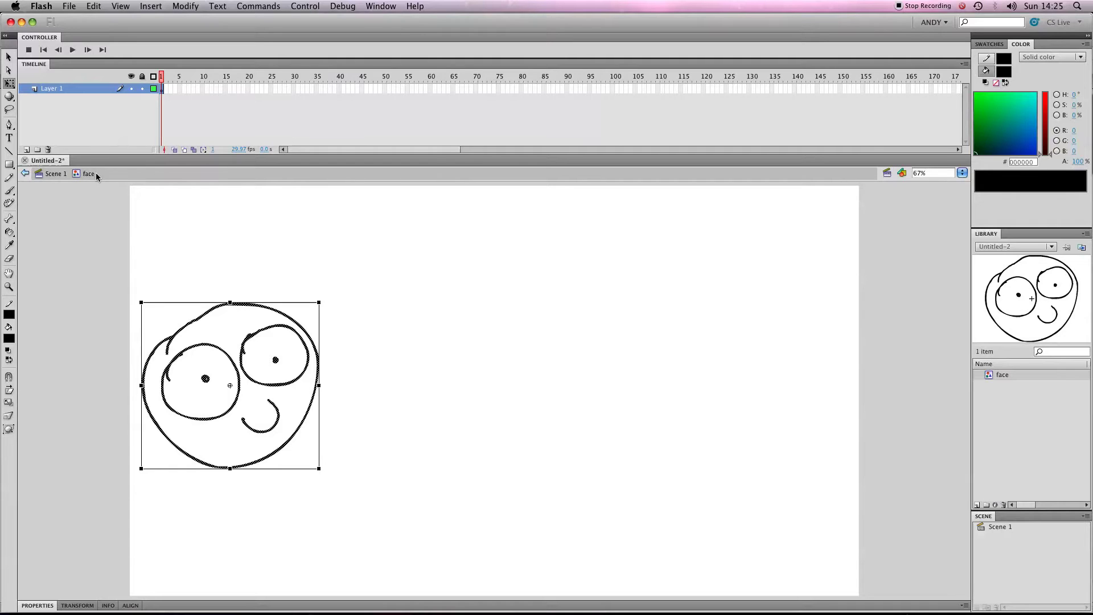
click(104, 234)
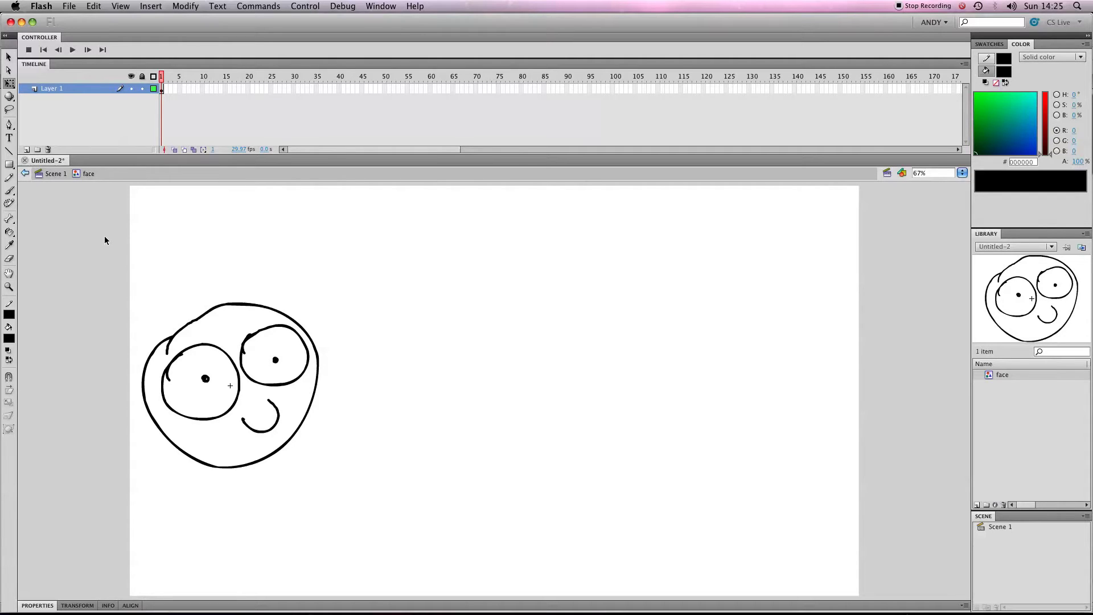
click(162, 91)
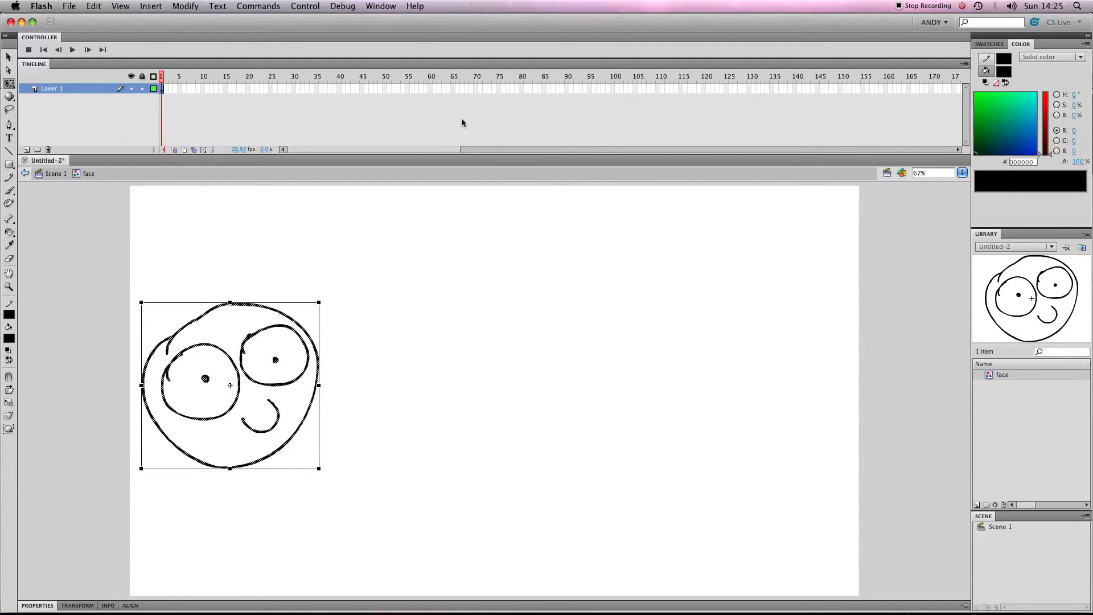
Insert a keyframe at frame 4 copying the face, then scrub frames 1–4.
key(Escape)
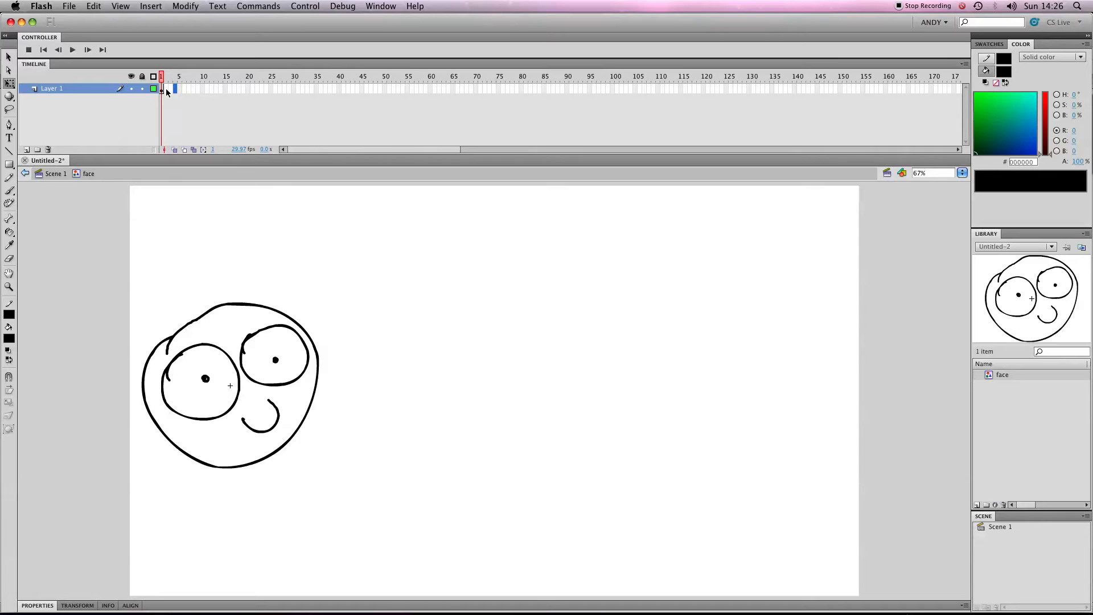
key(F6)
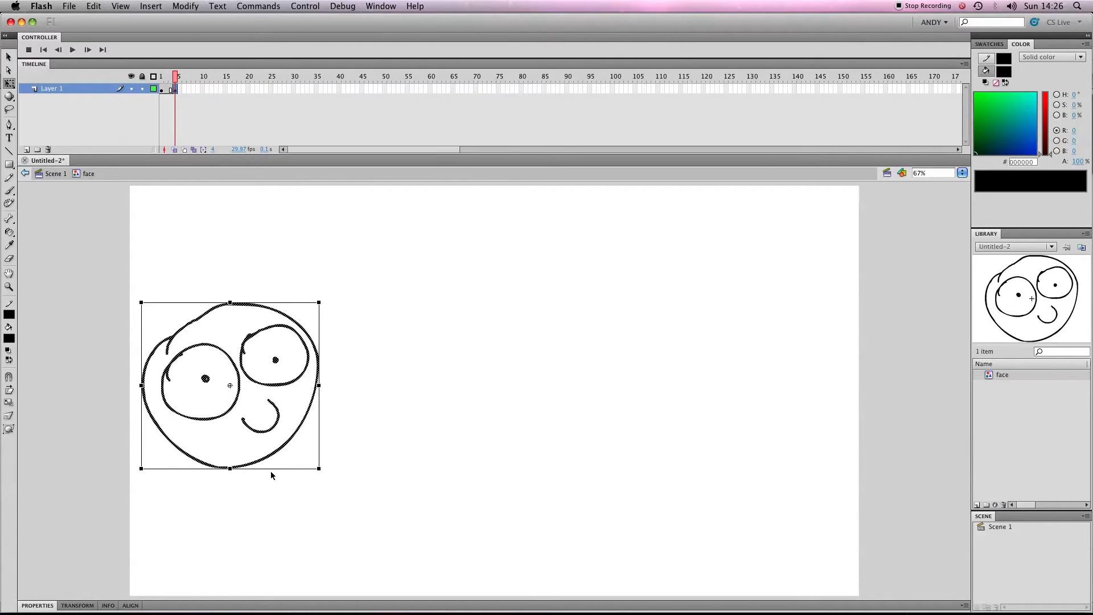
click(162, 91)
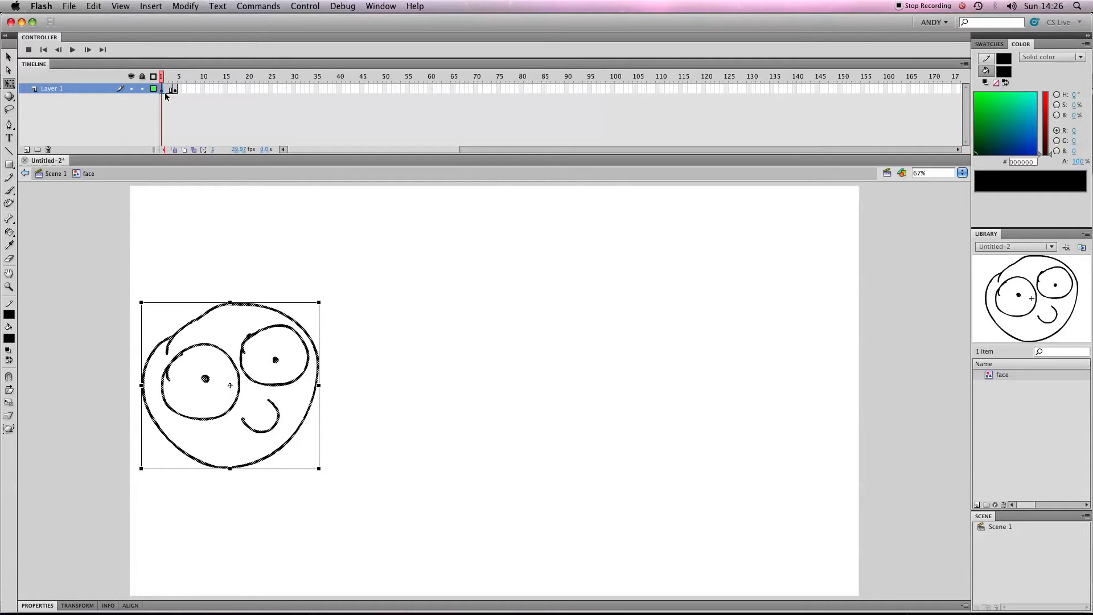
click(166, 91)
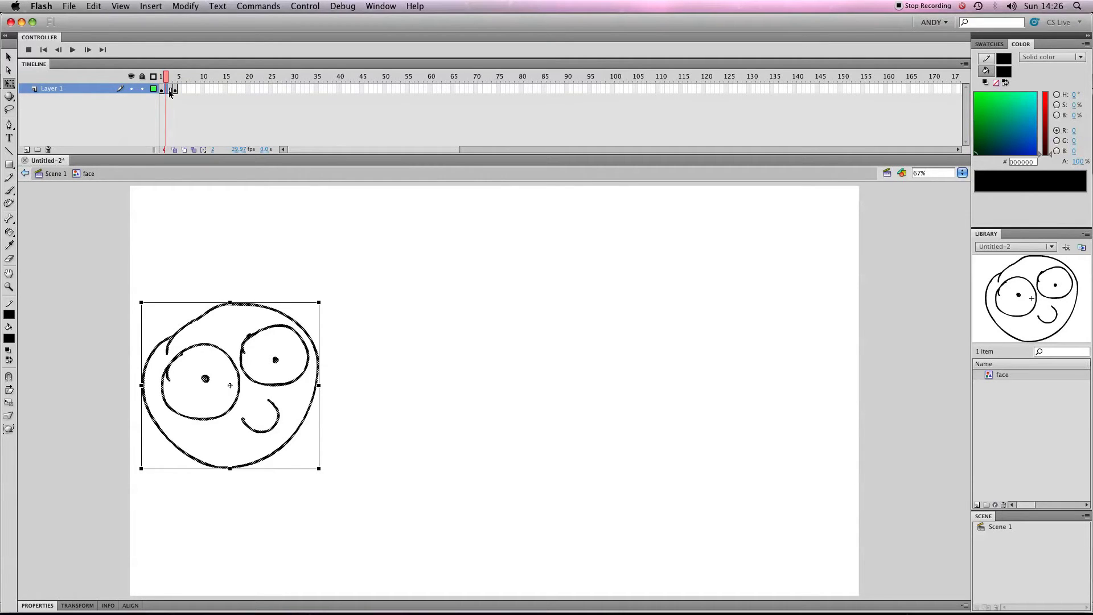
key(period)
click(165, 91)
key(period)
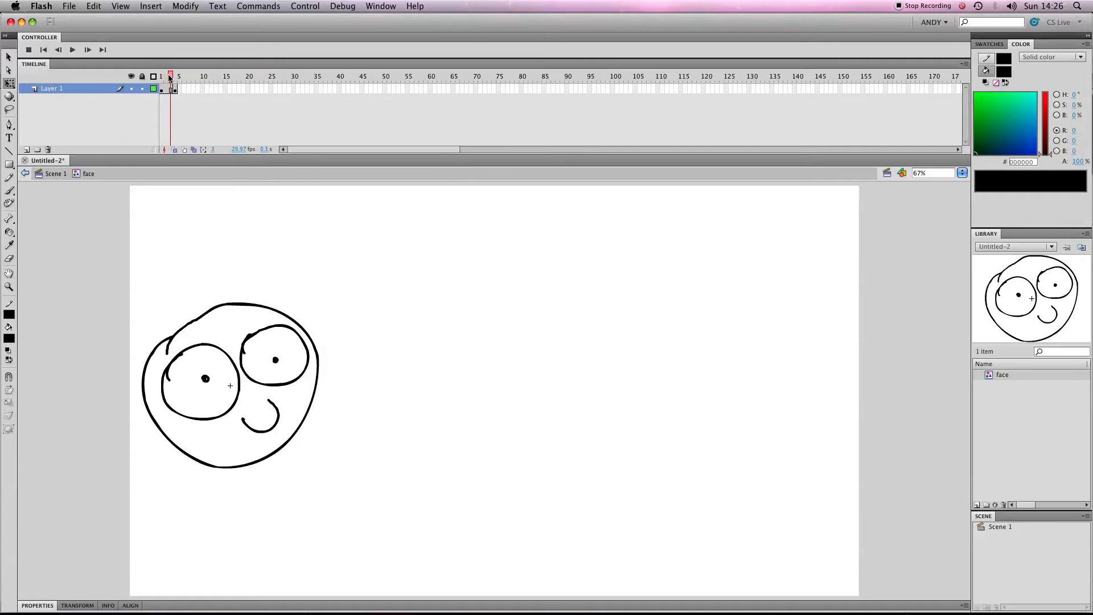
On the frame 4 keyframe, select only the mouth stroke.
click(176, 78)
click(175, 89)
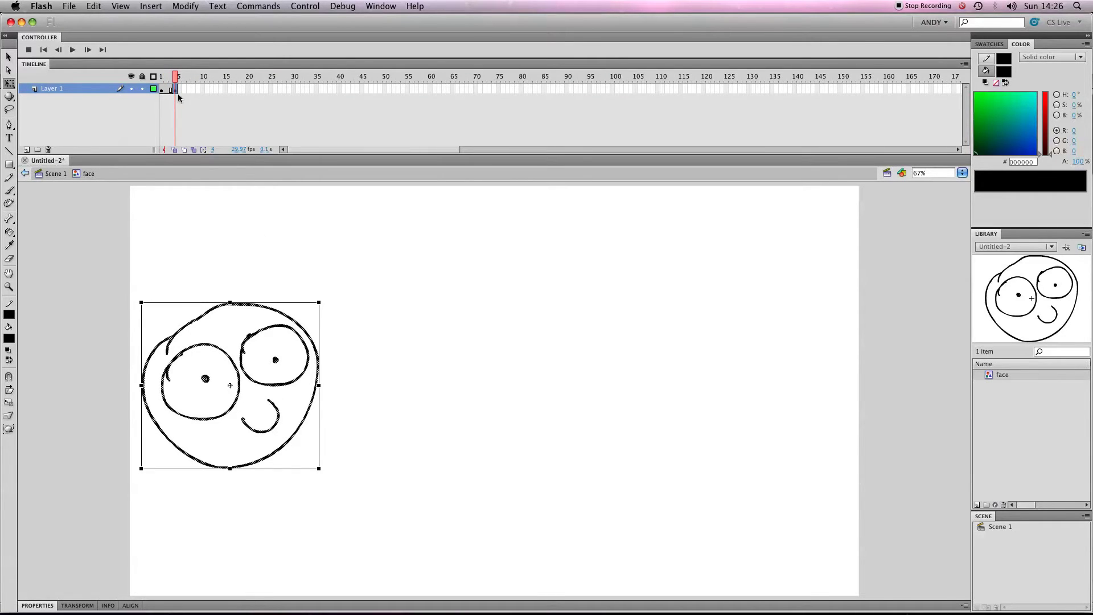
click(416, 398)
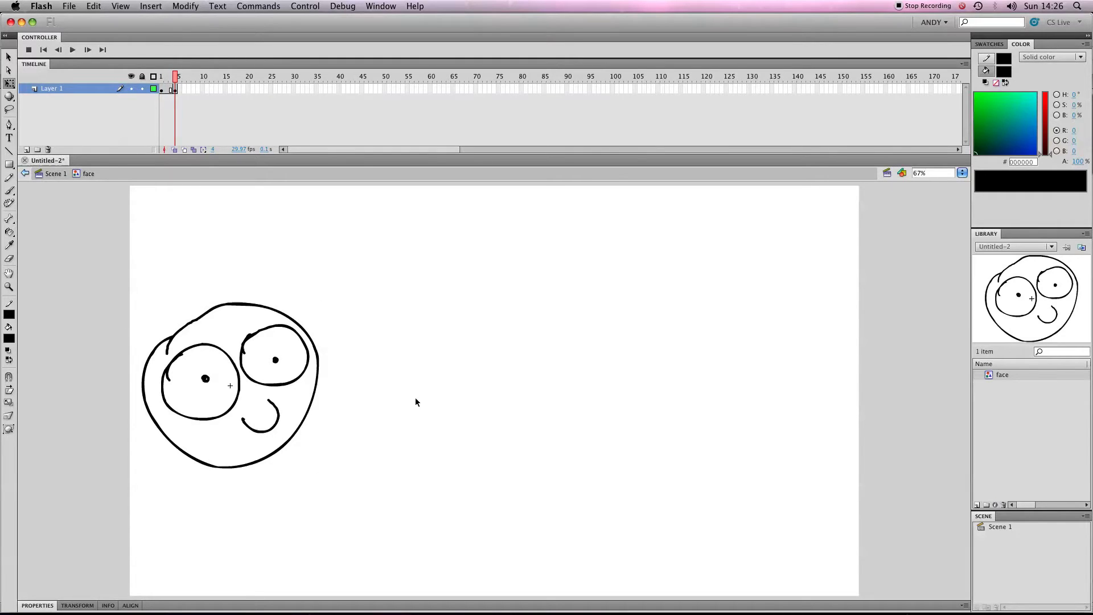
click(278, 417)
Delete the mouth and both eye pupils from frame 4.
key(Delete)
click(206, 379)
key(Delete)
click(276, 360)
key(Delete)
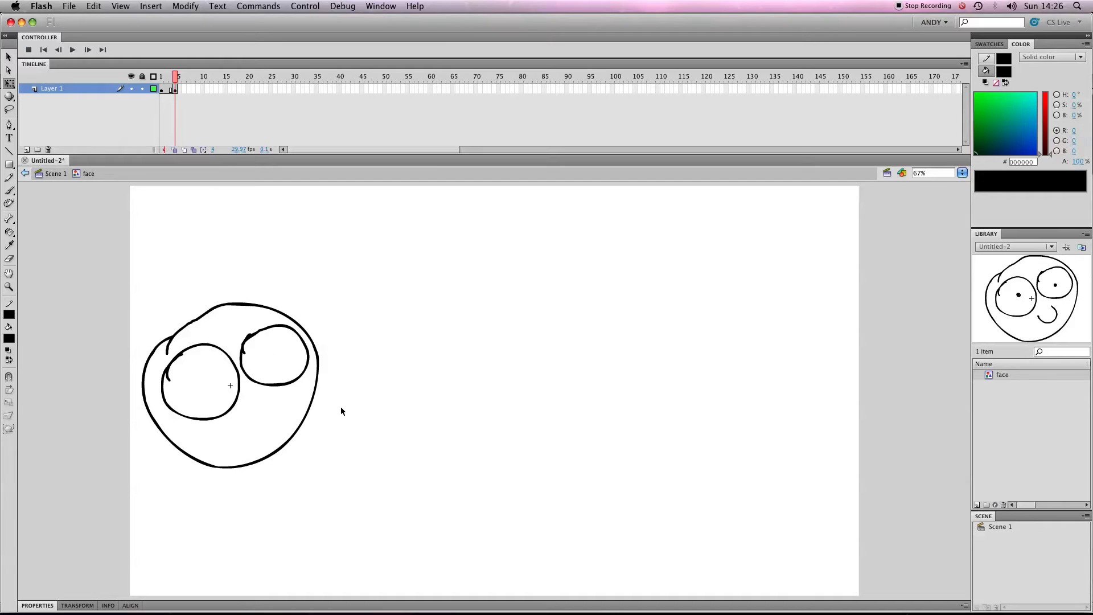
With onion skin on, brush a small oval mouth and a new left pupil.
click(175, 150)
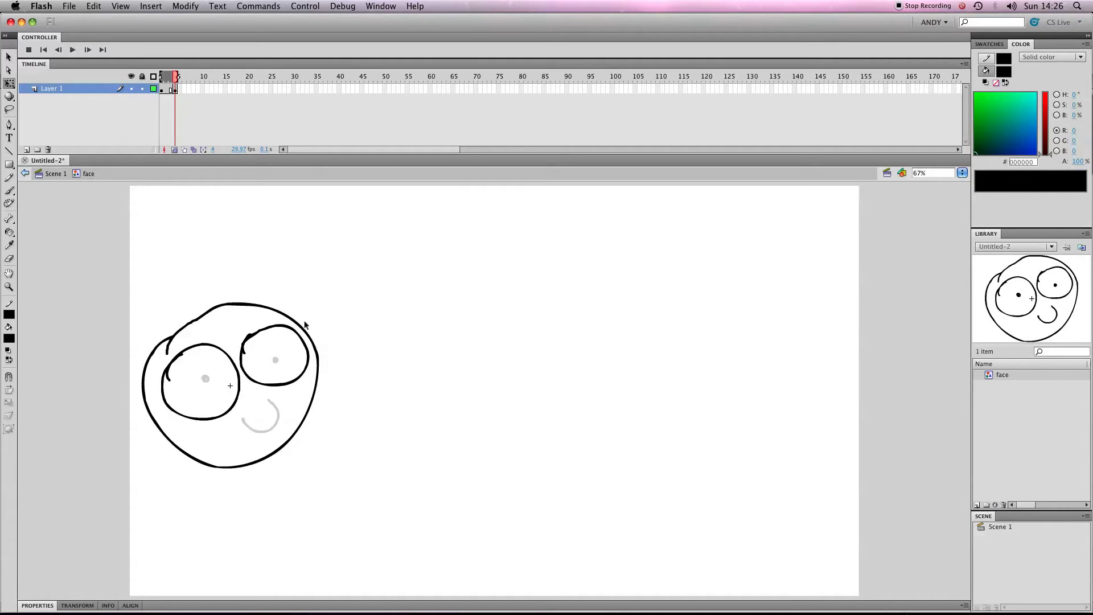
click(10, 192)
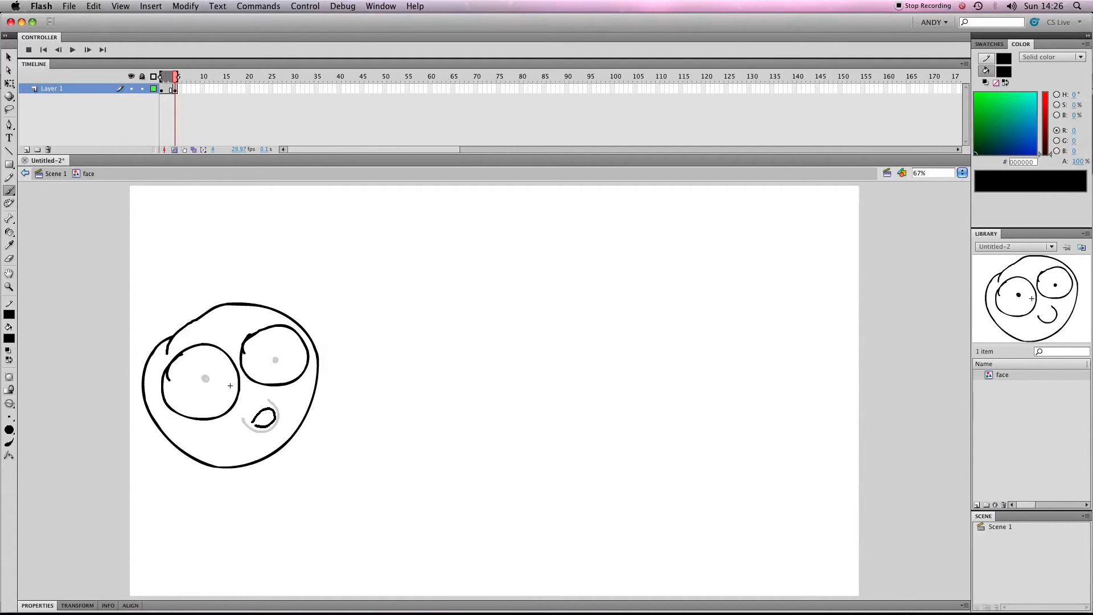
drag(252, 422, 270, 425)
drag(183, 389, 188, 392)
Turn off onion skinning and compare frames 3 and 4.
click(176, 149)
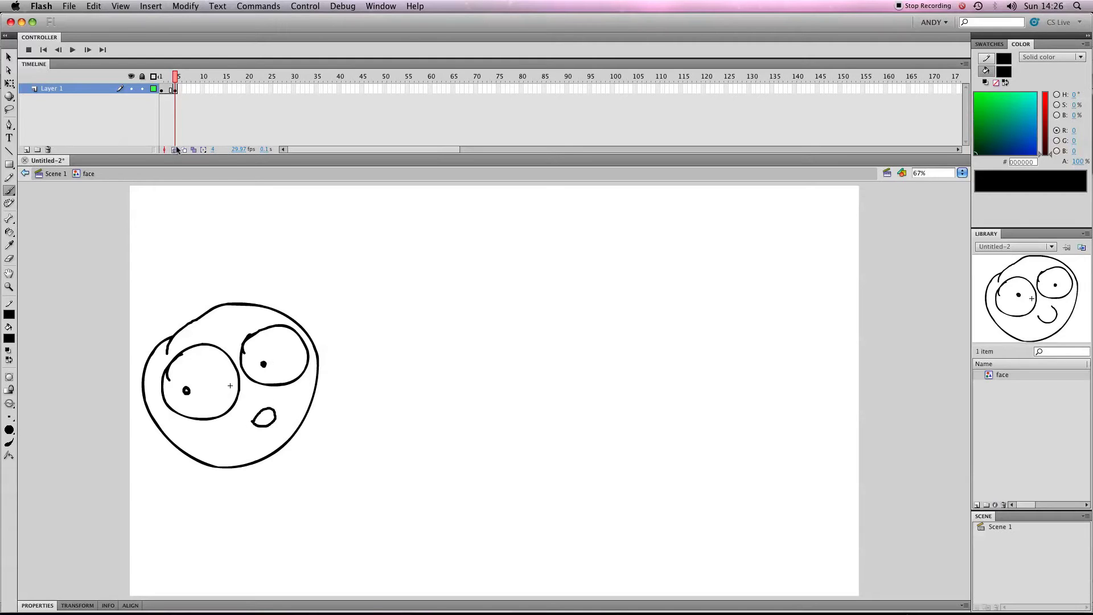
click(171, 78)
drag(173, 80, 176, 83)
click(176, 91)
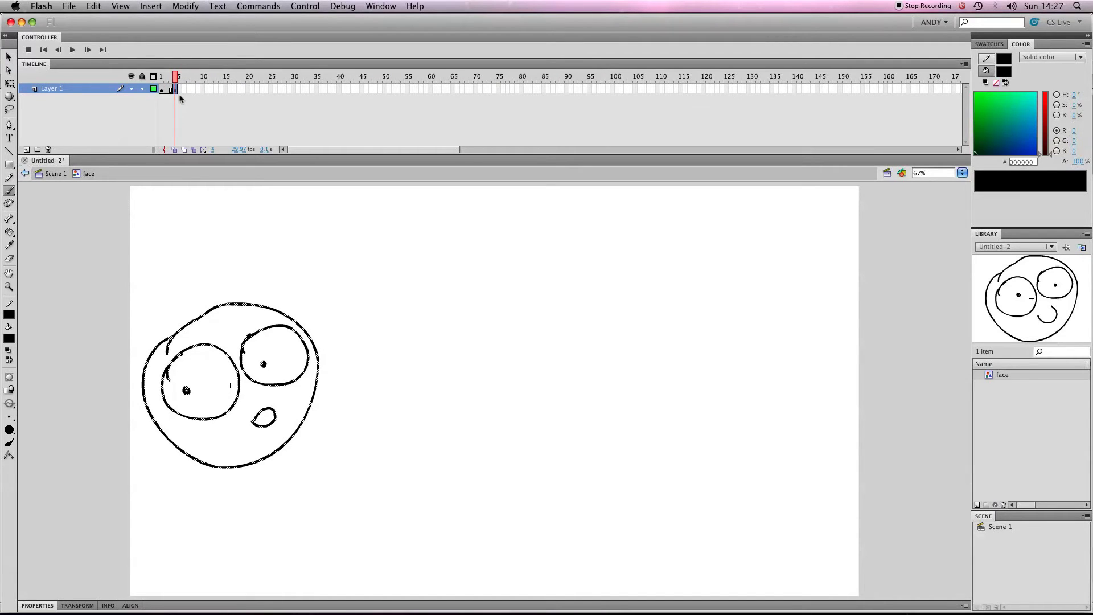
Insert a keyframe at frame 7 and delete its pupils and mouth with onion skin on.
click(188, 90)
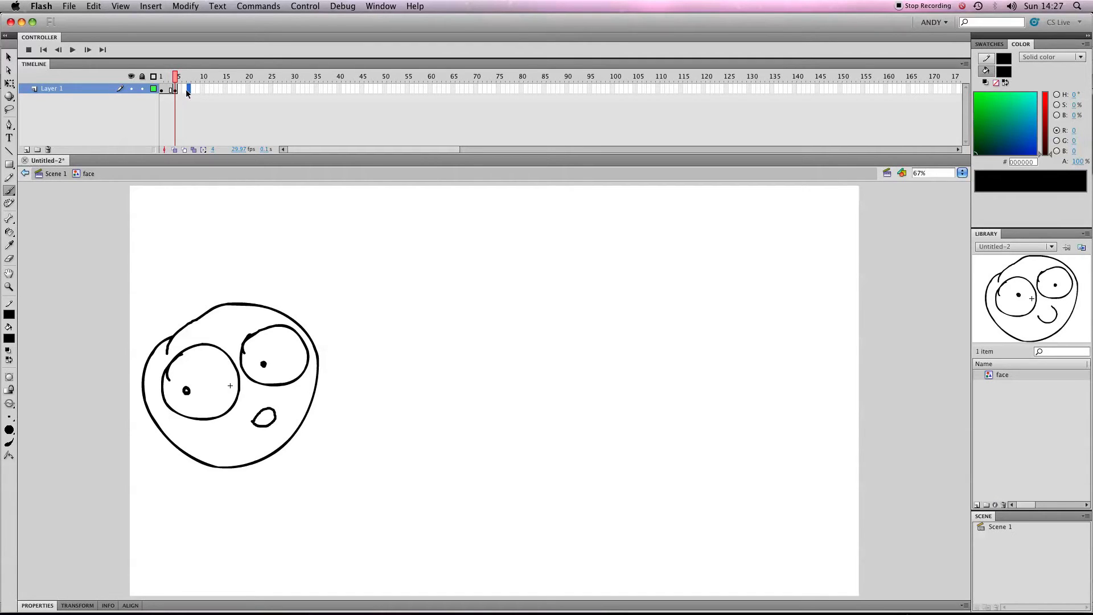
key(F6)
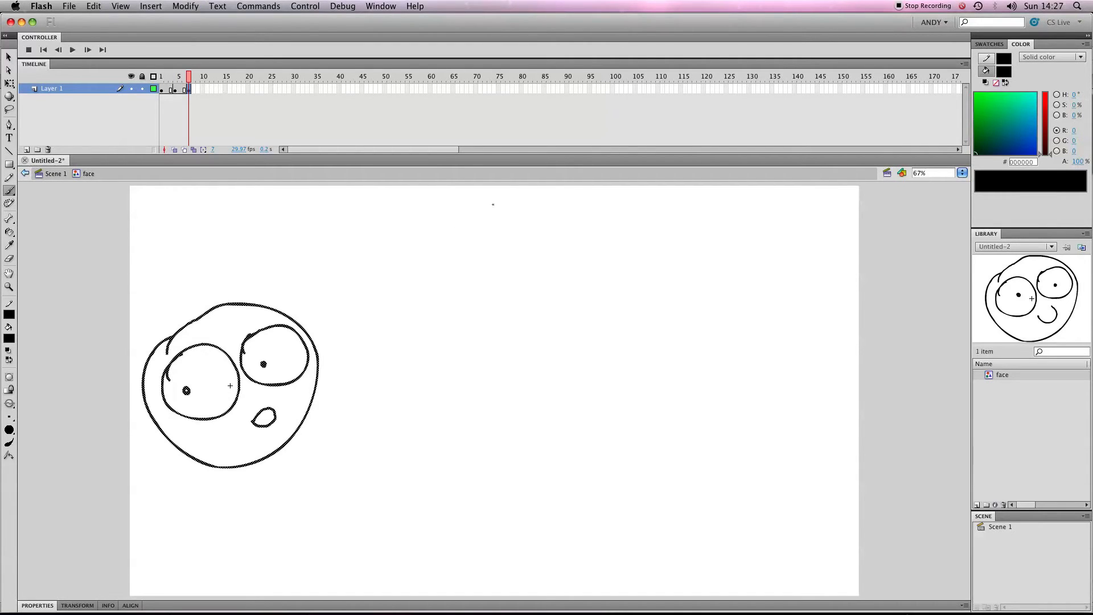
click(8, 57)
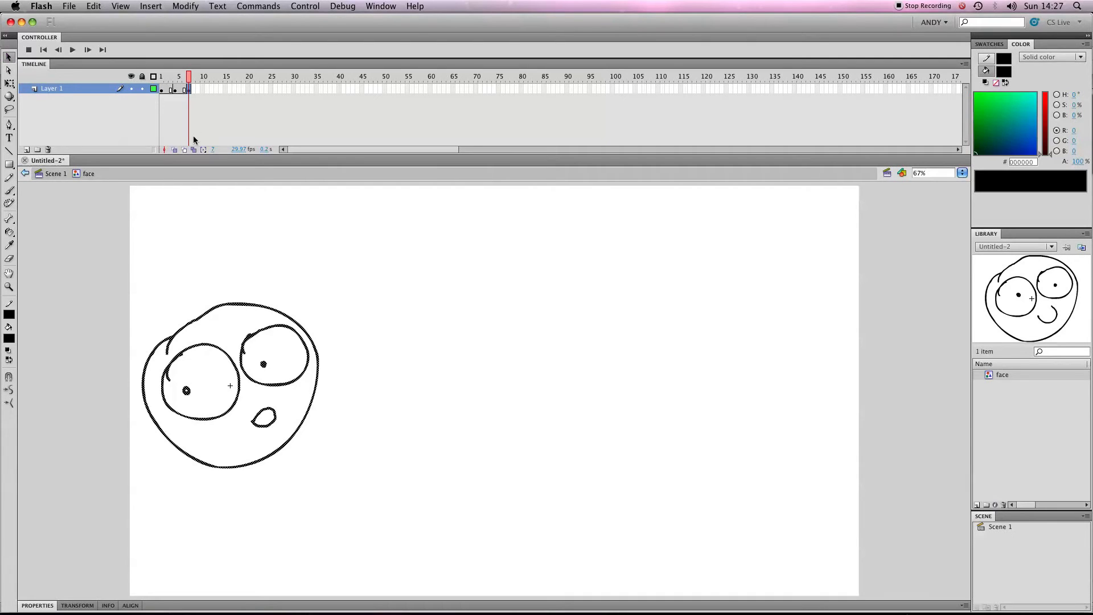
click(174, 150)
click(187, 390)
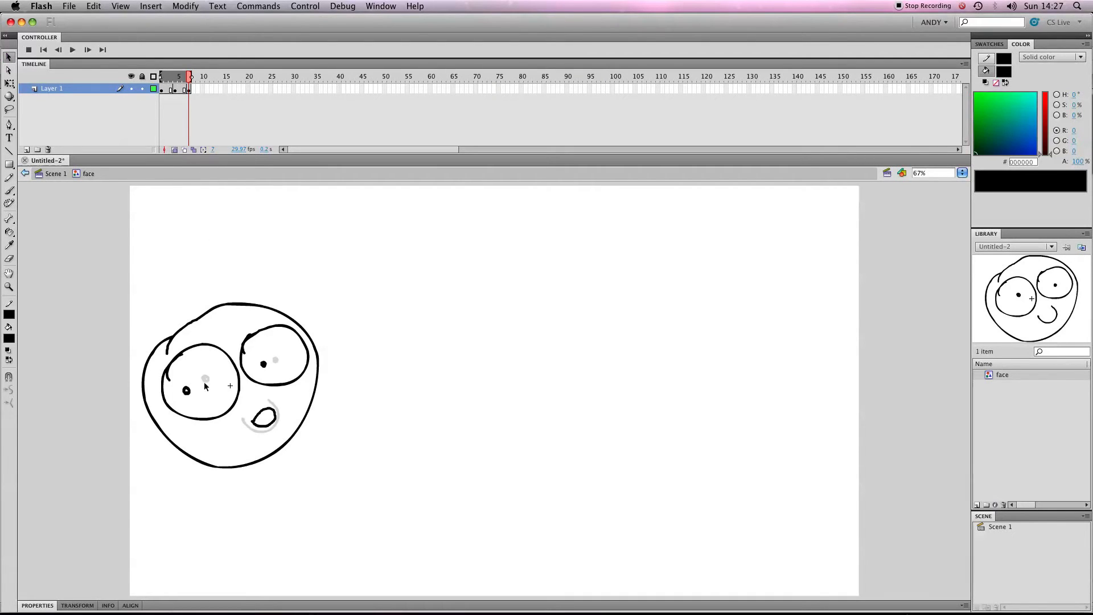
key(Delete)
click(265, 364)
key(Delete)
click(277, 420)
key(Delete)
Brush a low left pupil and a tiny round mouth, then preview the frames.
click(9, 190)
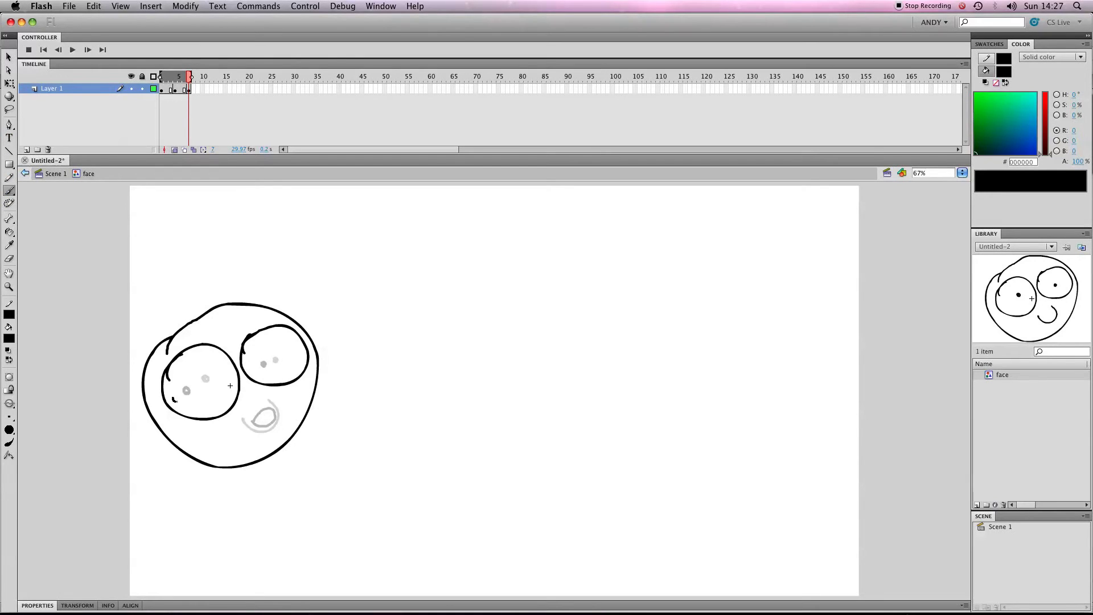
drag(174, 397, 175, 399)
drag(264, 417, 265, 417)
click(174, 150)
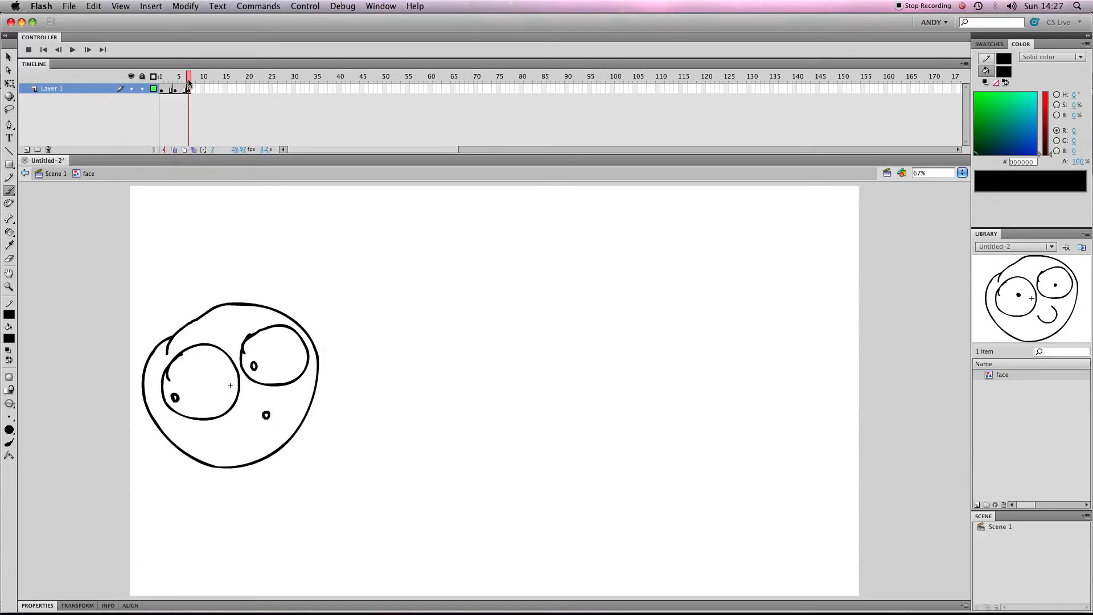
mouse_move(189, 78)
mouse_down()
mouse_move(165, 89)
mouse_move(190, 96)
mouse_move(163, 96)
mouse_up()
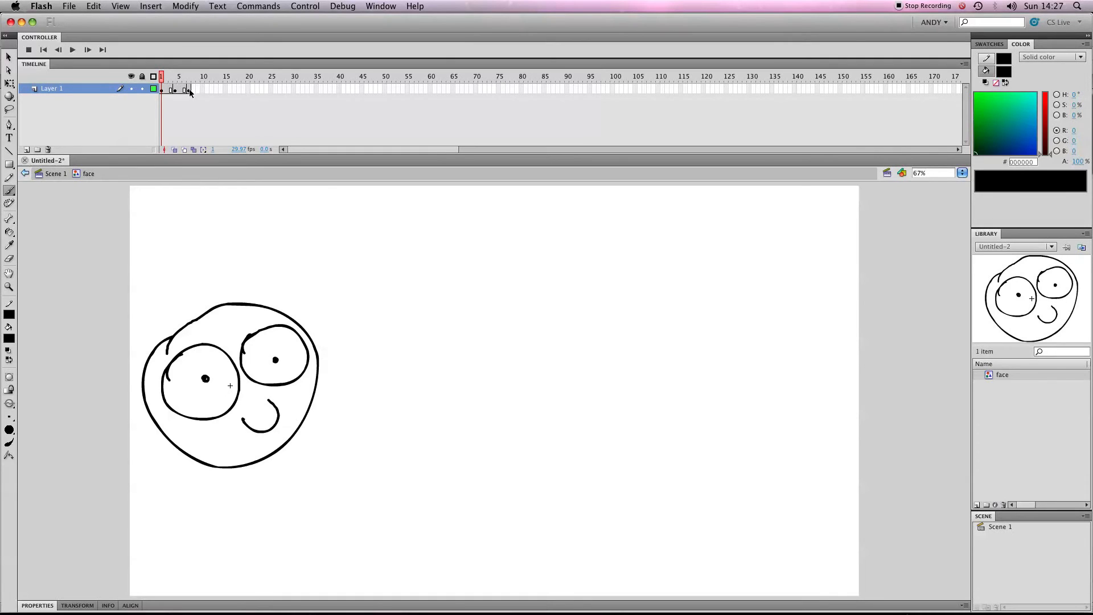
Add frames after the frame 7 drawing so it holds through frame 9, then scrub the symbol's frames.
click(189, 89)
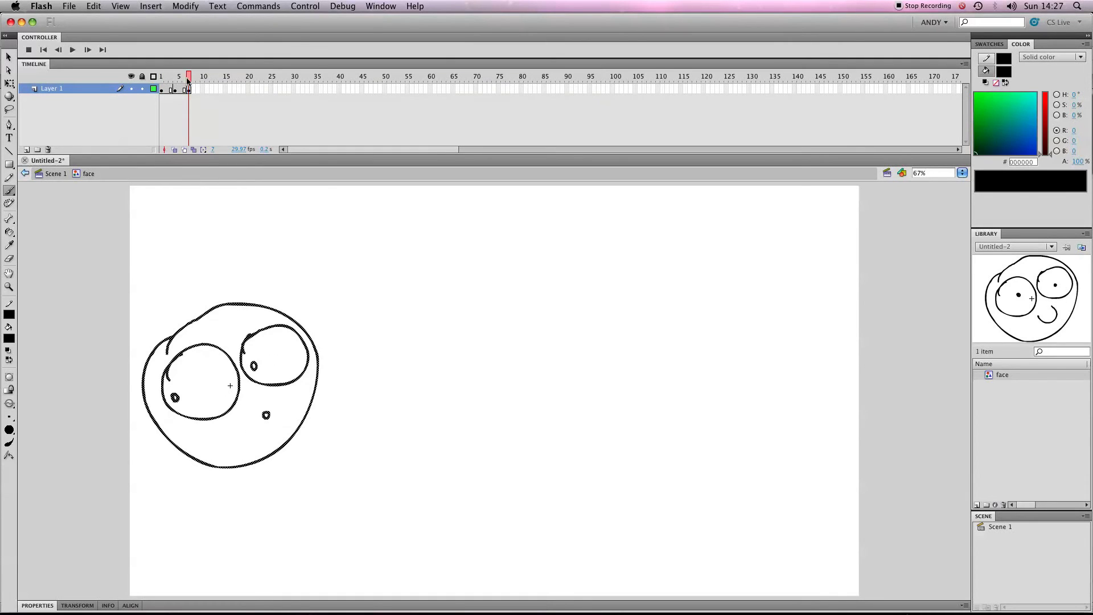
drag(188, 83, 189, 83)
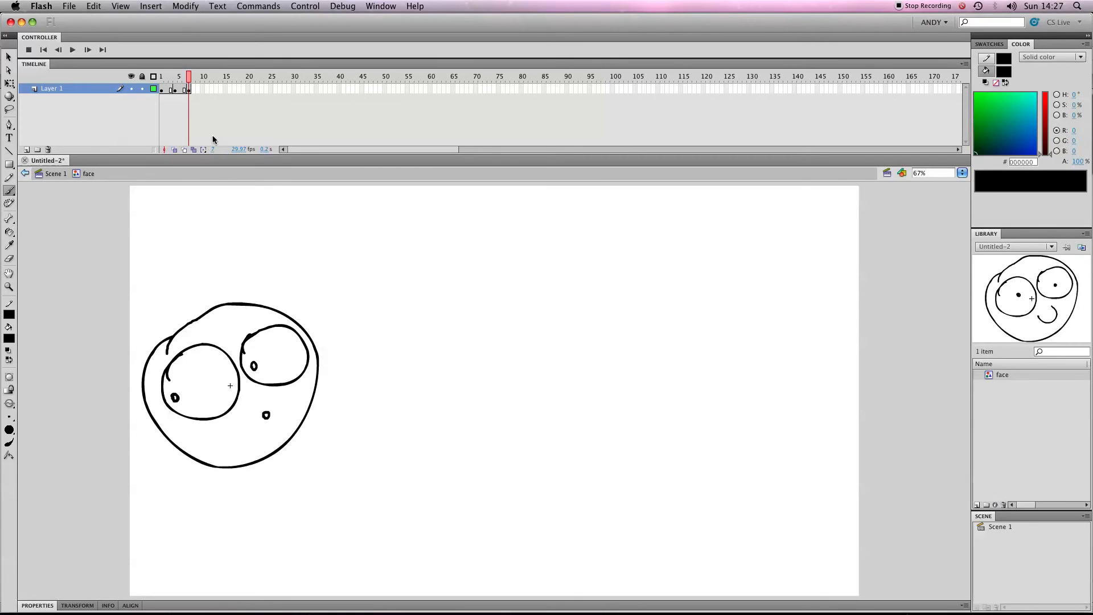
key(F5)
key(F5)
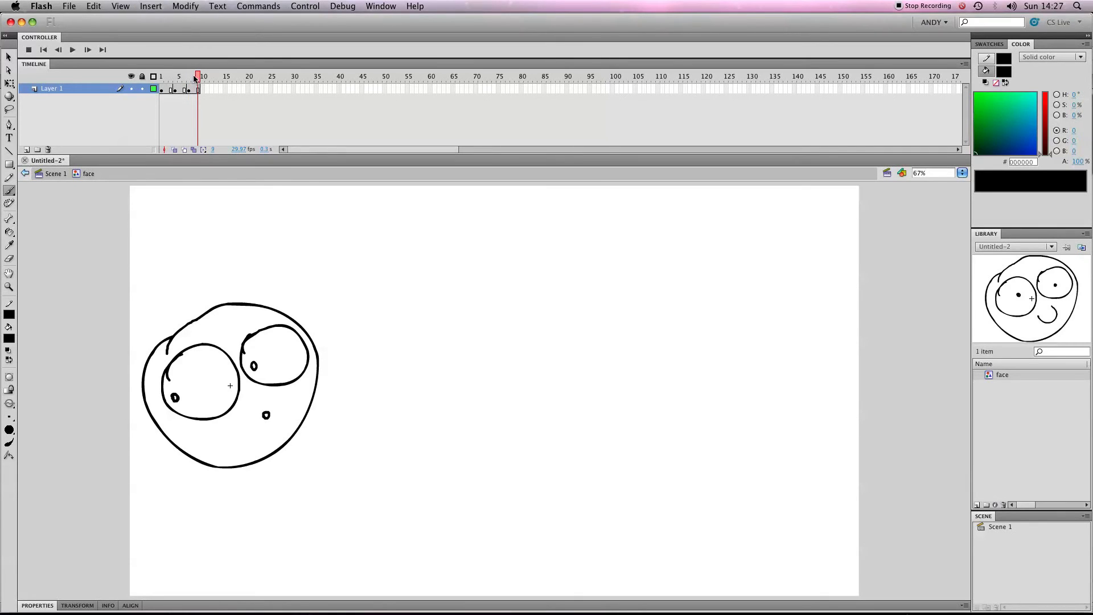
mouse_move(197, 81)
mouse_down()
mouse_move(163, 81)
mouse_move(197, 84)
mouse_up()
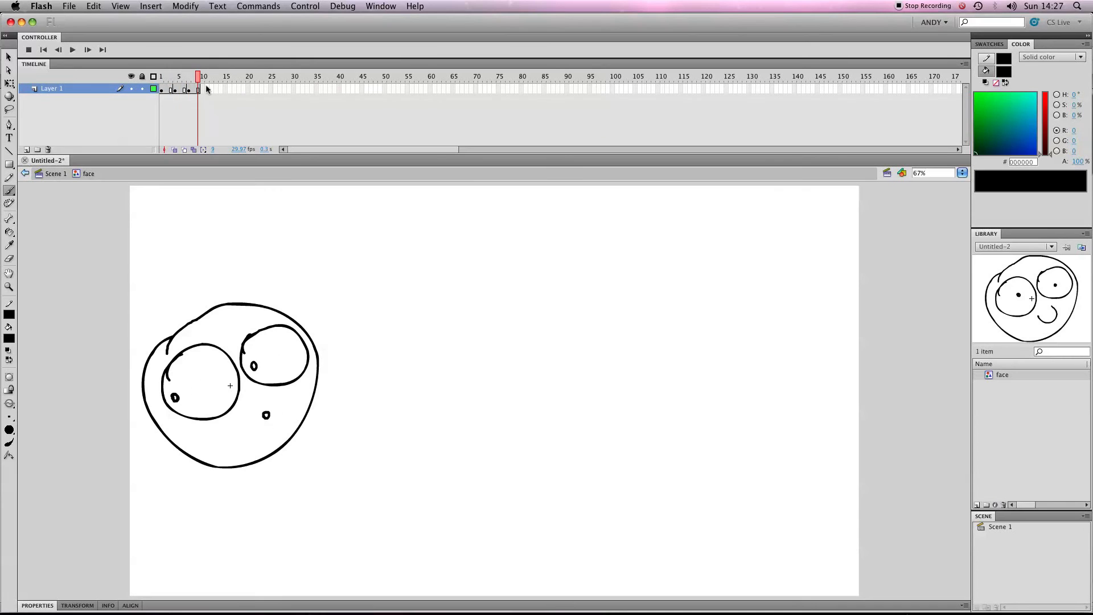
Go back to Scene 1 and play the face tween repeatedly from frame 1.
click(55, 173)
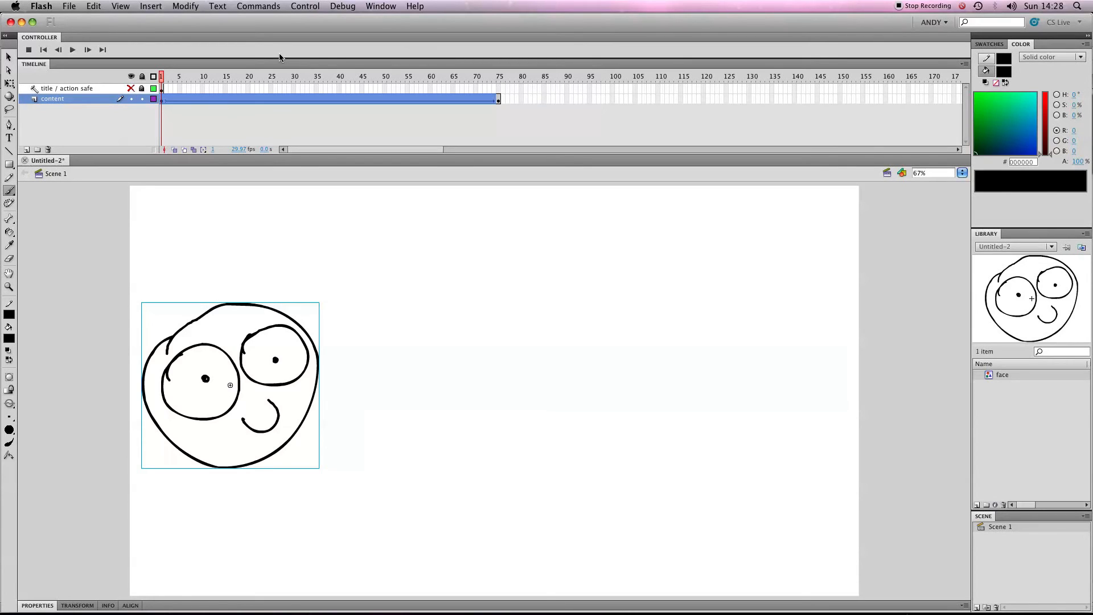
key(Return)
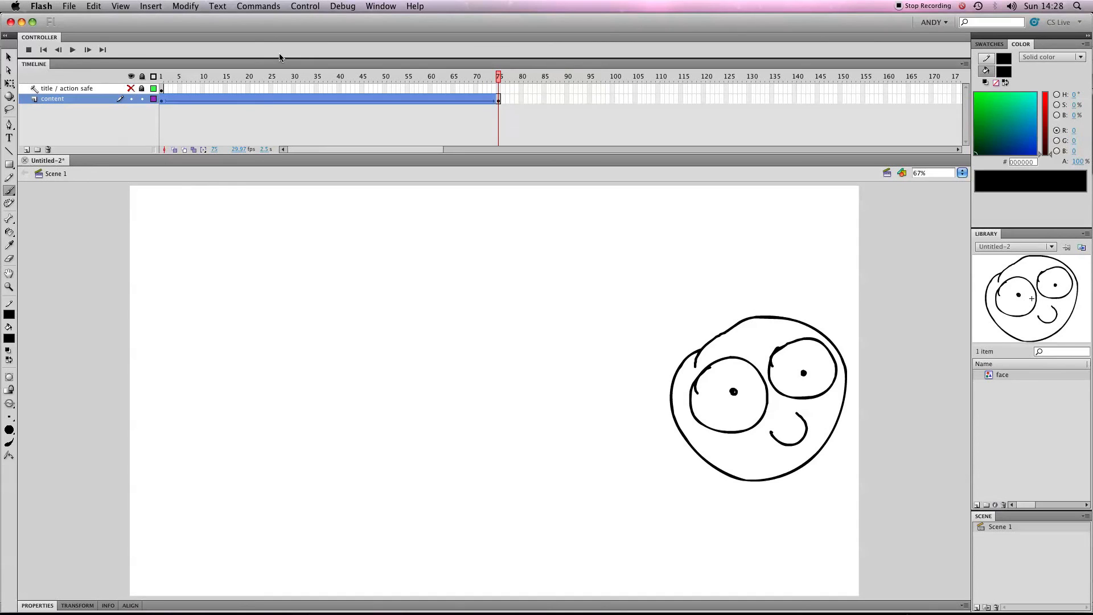
key(Return)
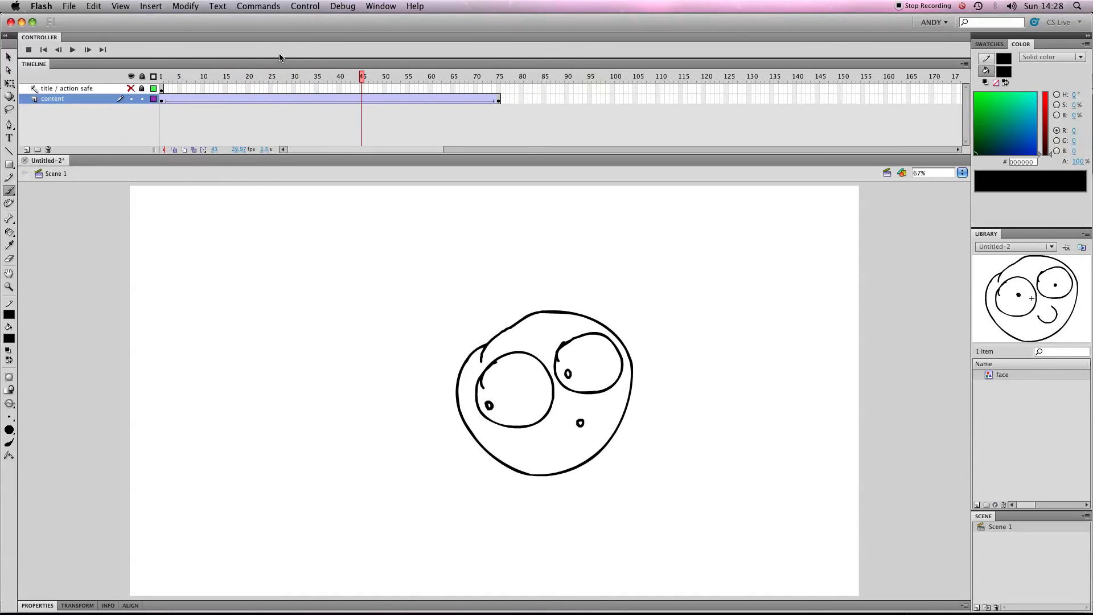
key(Return)
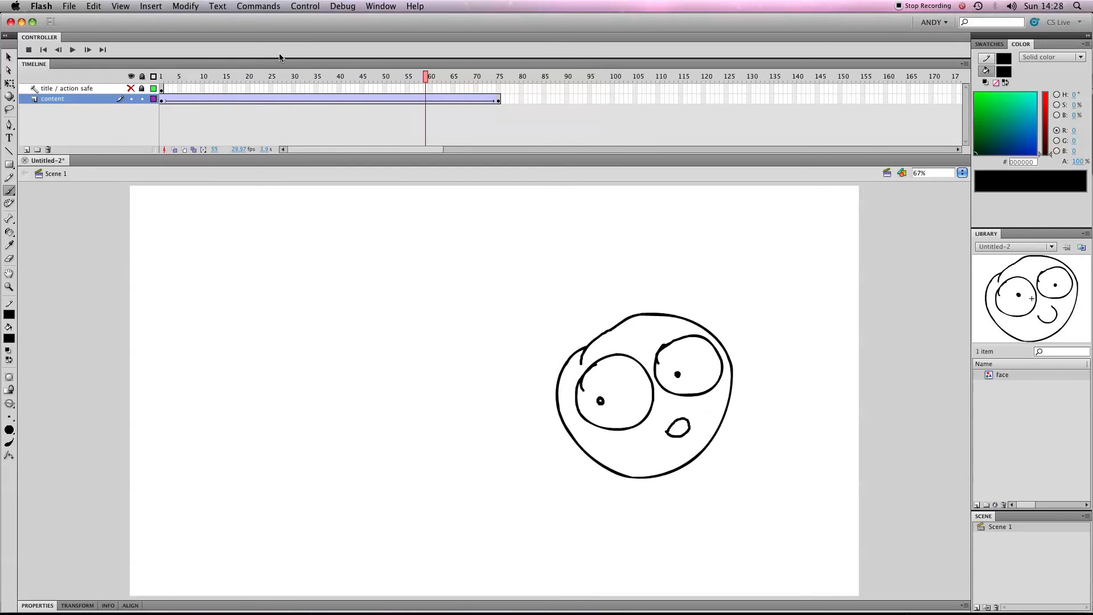
key(Return)
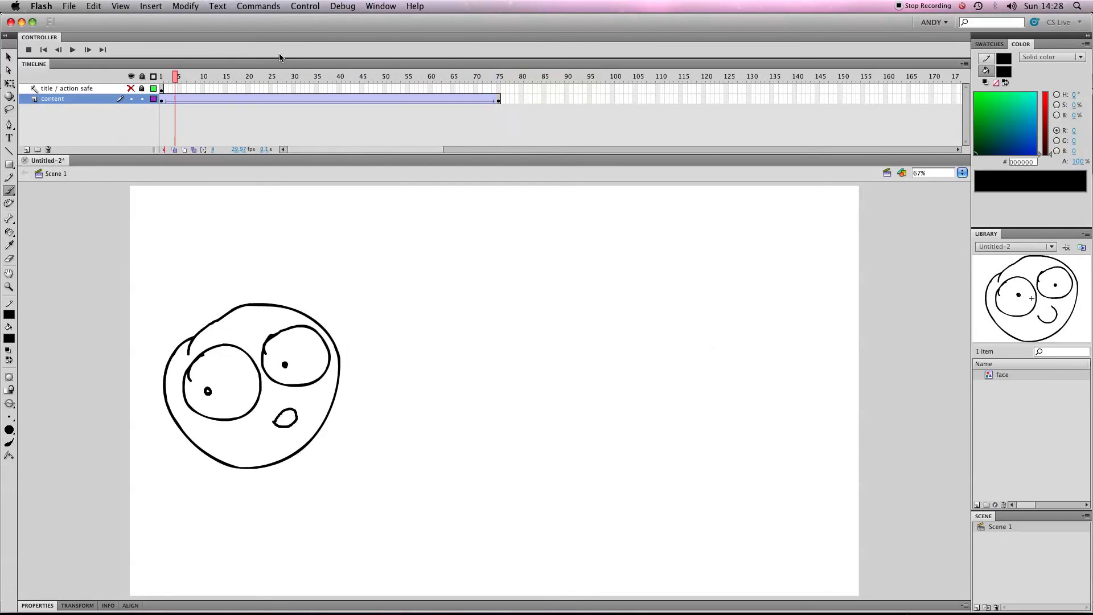